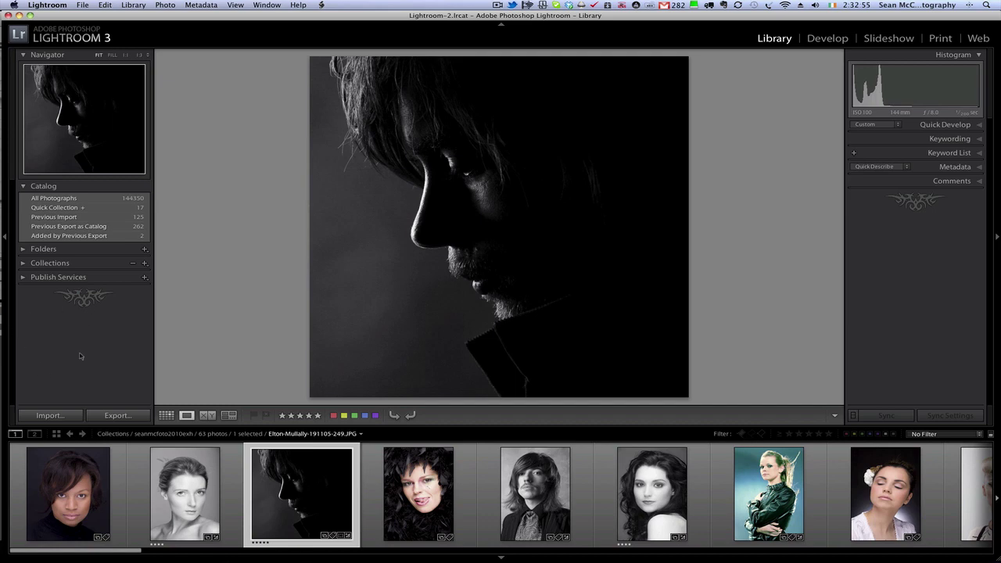
Step: Try the Flourish, Fleur and Box panel end marks in turn
{"action": "right_click", "coordinate": [96, 295]}
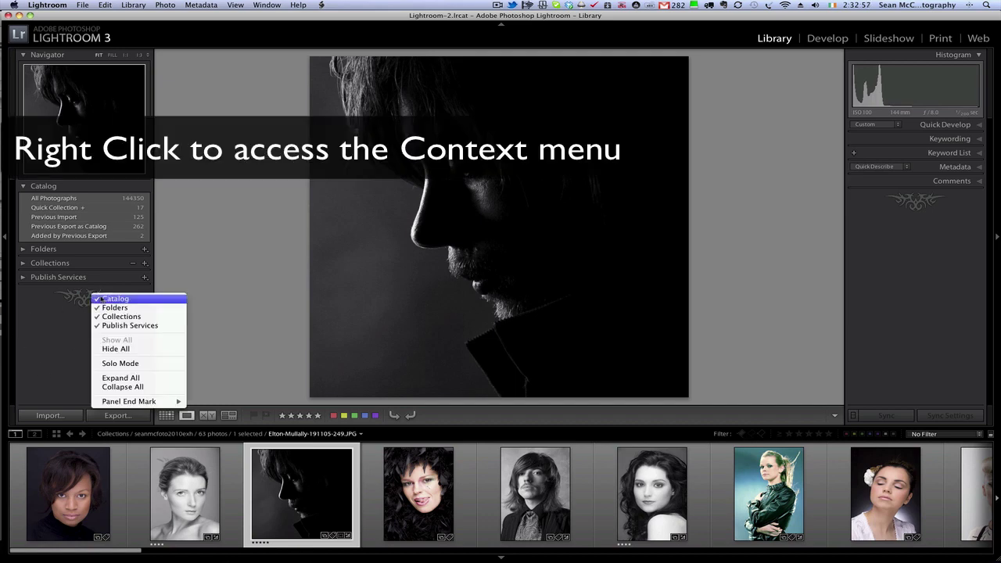
{"action": "mouse_move", "coordinate": [136, 403]}
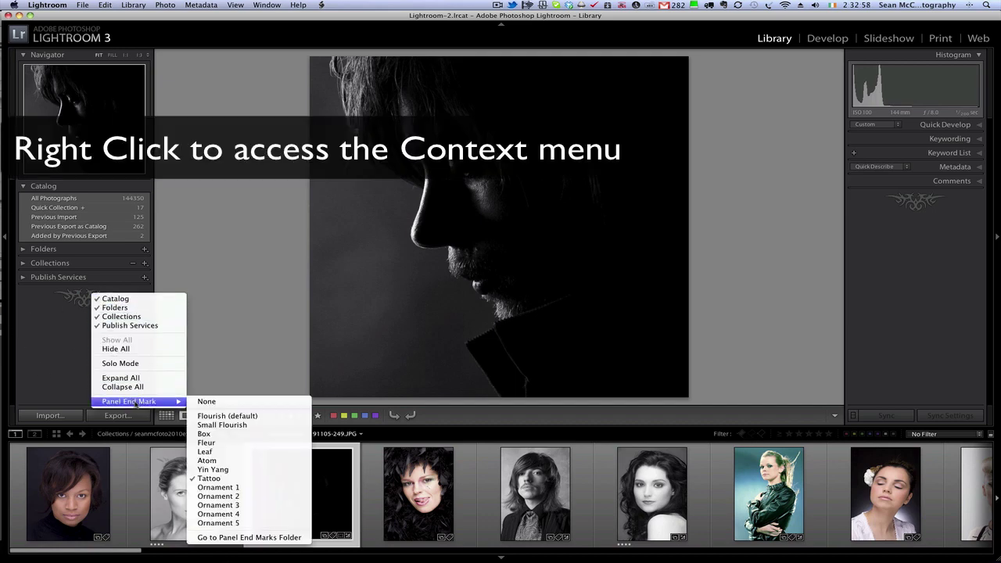
{"action": "left_click", "coordinate": [241, 416]}
{"action": "right_click", "coordinate": [88, 300]}
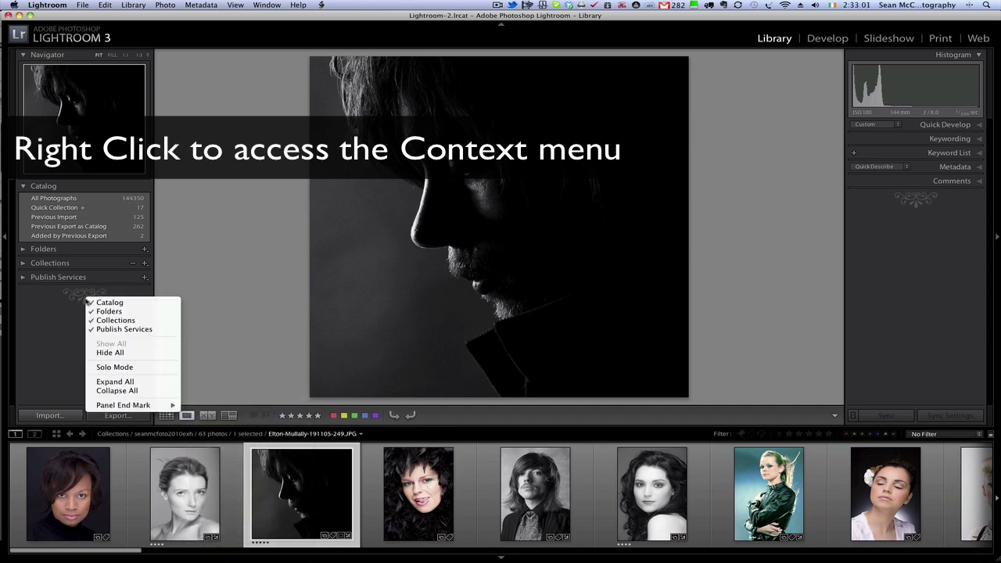
{"action": "mouse_move", "coordinate": [143, 406]}
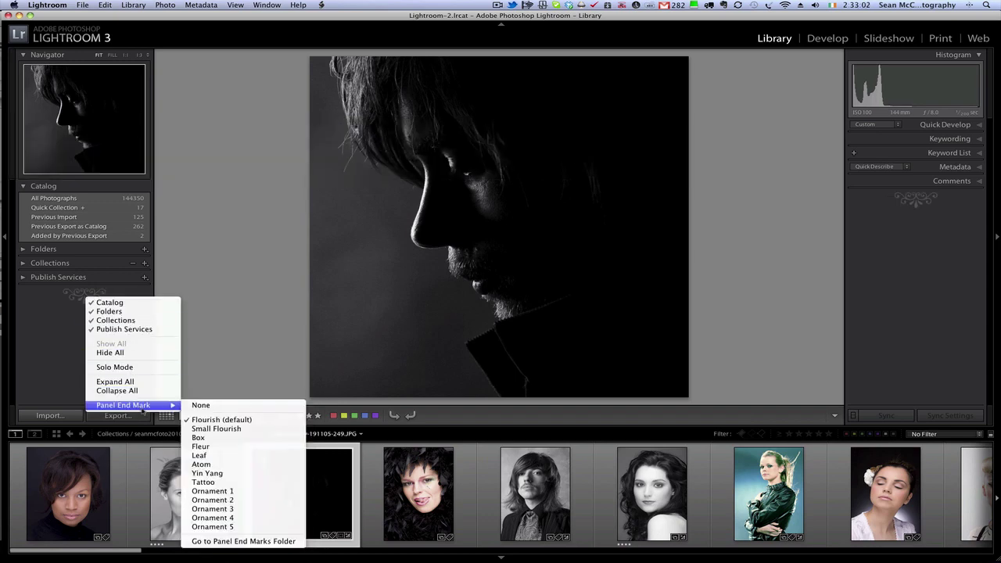
{"action": "left_click", "coordinate": [223, 446]}
{"action": "right_click", "coordinate": [85, 303]}
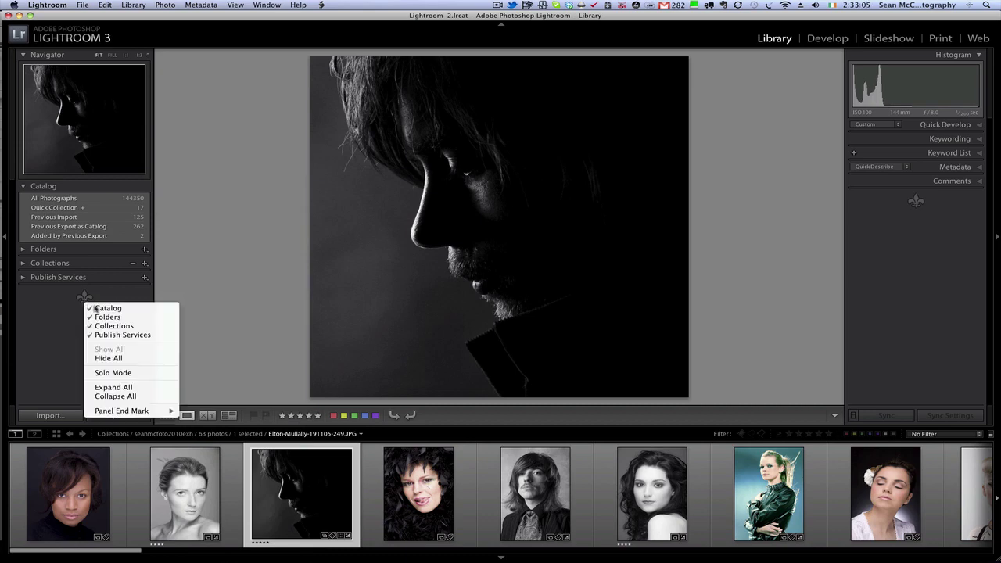
{"action": "mouse_move", "coordinate": [129, 410]}
{"action": "left_click", "coordinate": [197, 442]}
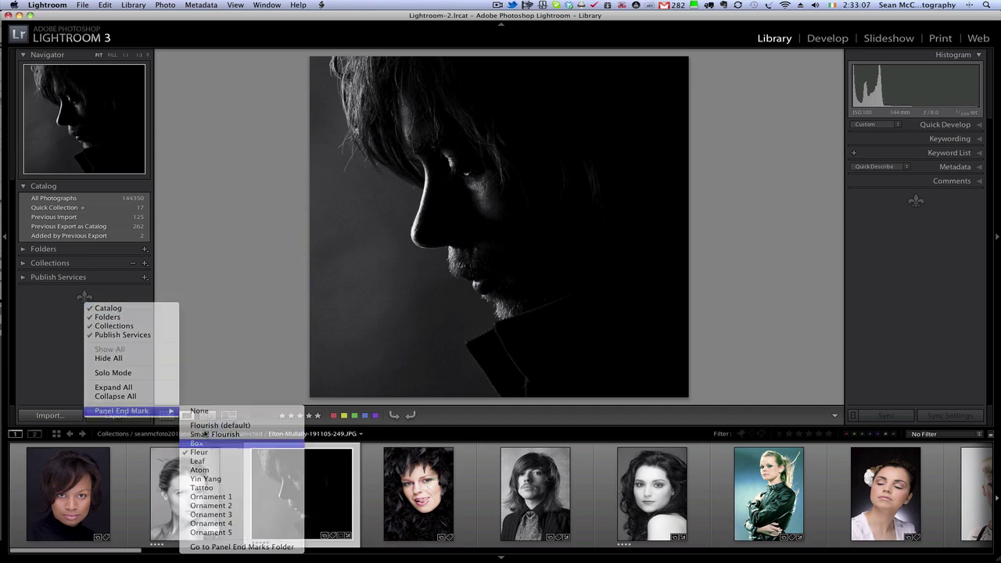
Step: Try the Yin Yang and Ornament end marks, settling on Ornament 4
{"action": "right_click", "coordinate": [99, 304]}
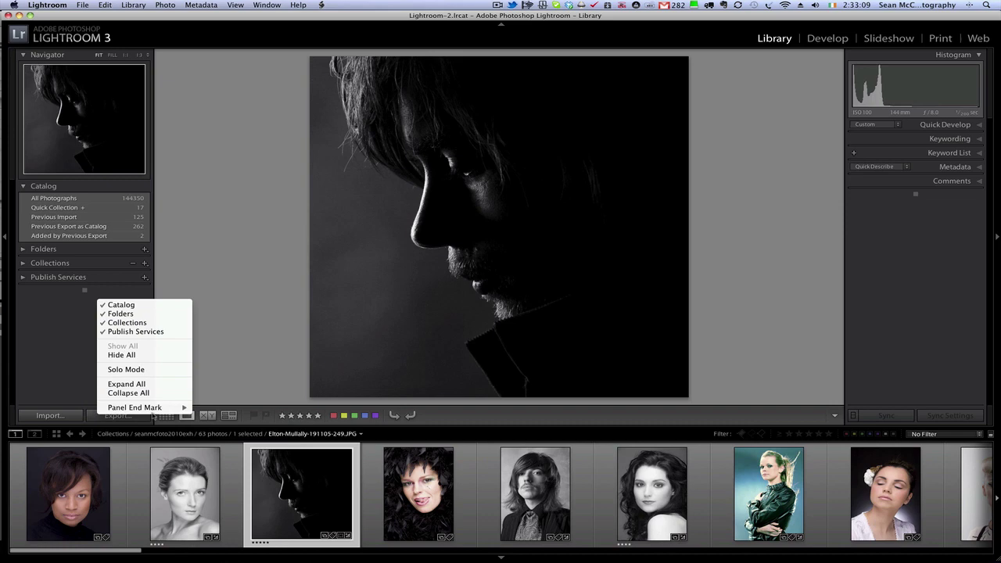
{"action": "mouse_move", "coordinate": [156, 411]}
{"action": "left_click", "coordinate": [242, 474]}
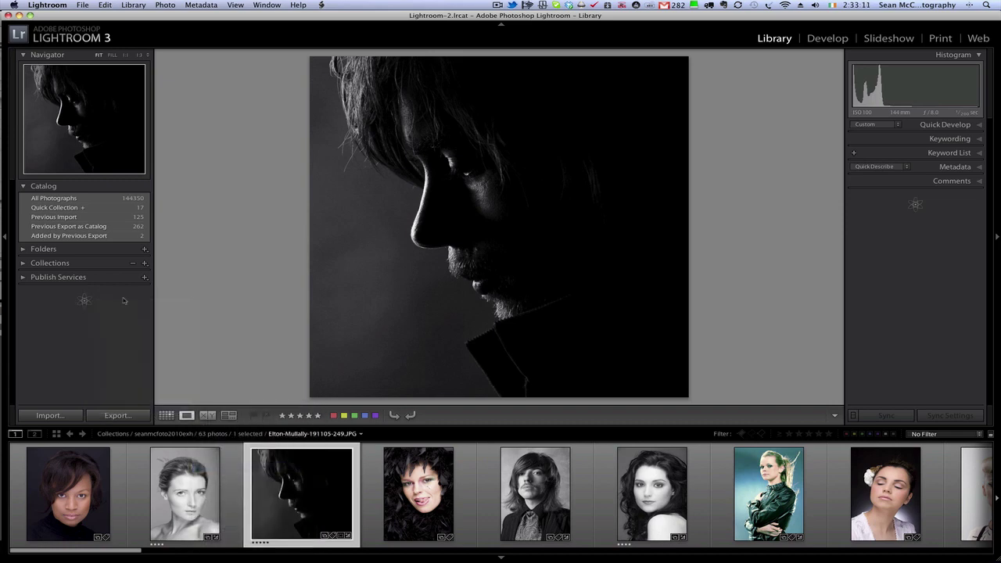
{"action": "right_click", "coordinate": [89, 306]}
{"action": "mouse_move", "coordinate": [172, 415]}
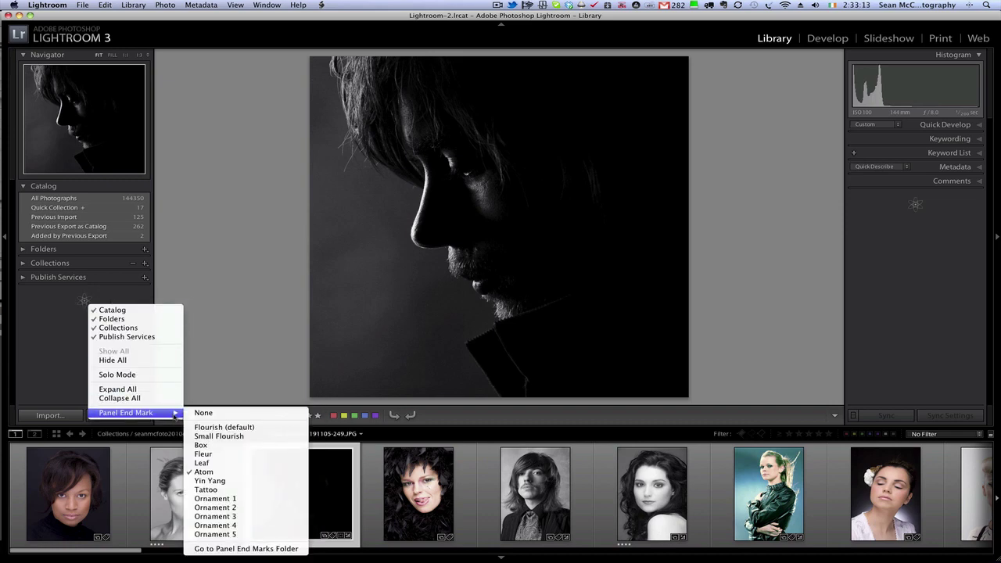
{"action": "left_click", "coordinate": [232, 505]}
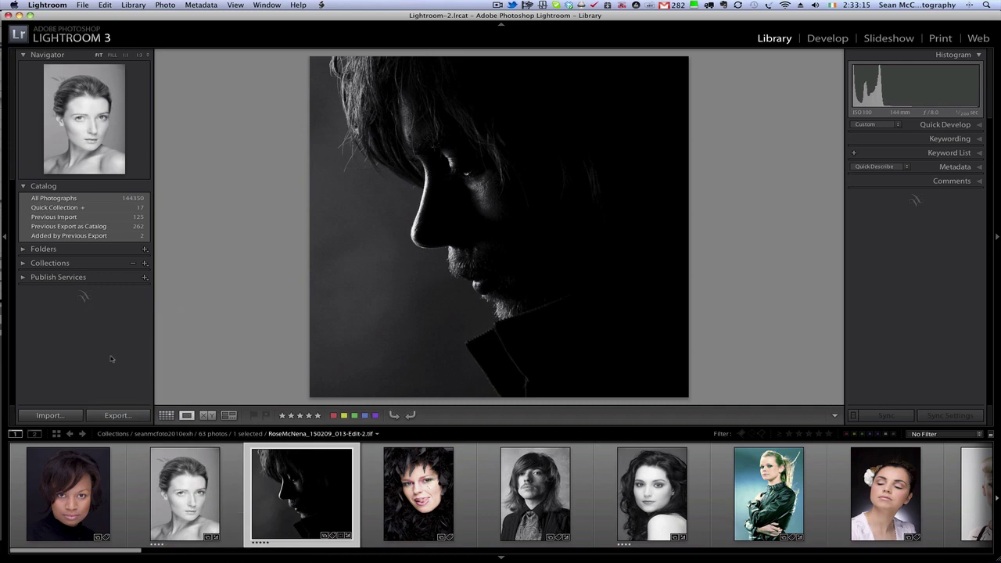
{"action": "right_click", "coordinate": [88, 302]}
{"action": "mouse_move", "coordinate": [165, 410]}
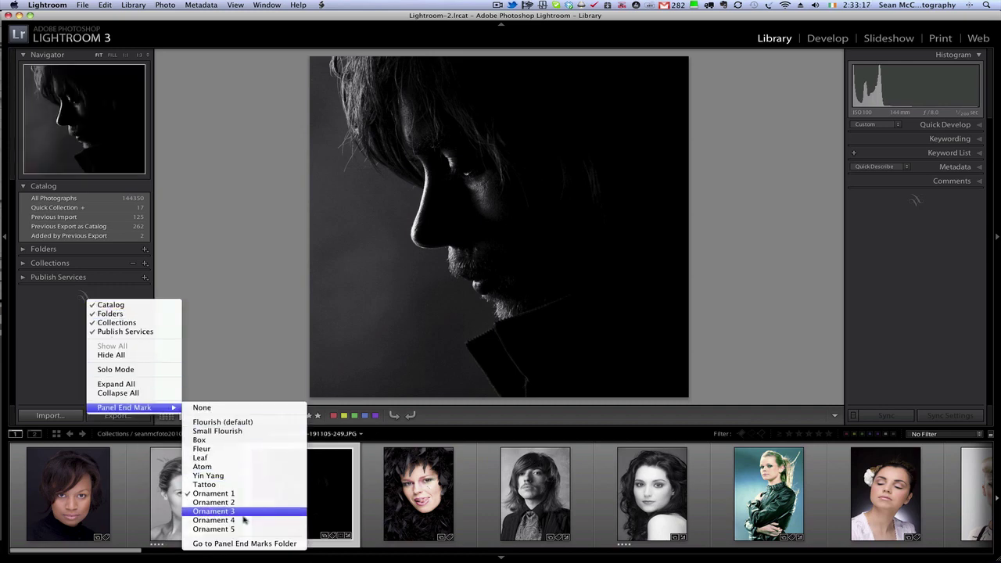
{"action": "left_click", "coordinate": [244, 521]}
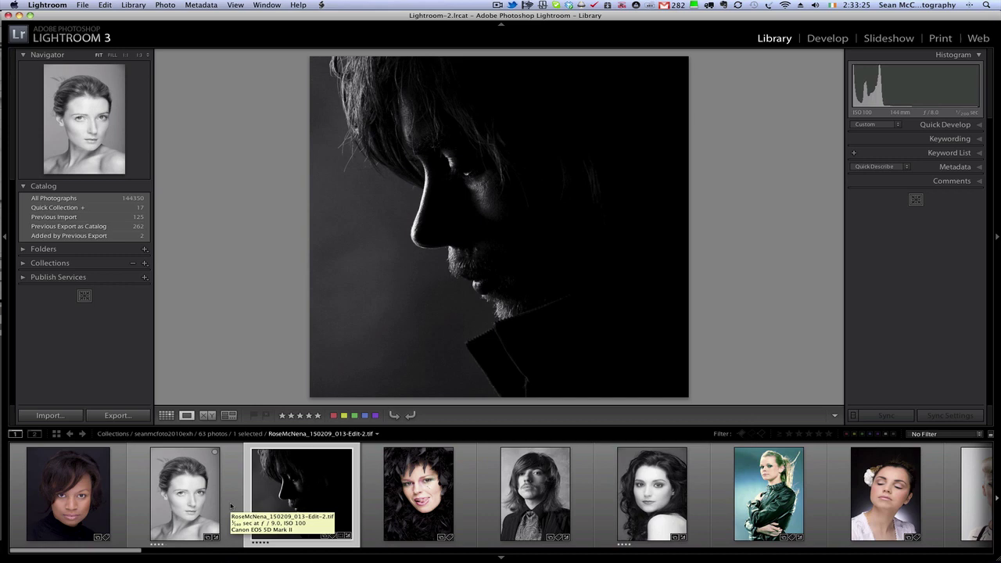
Step: Reveal the Panel End Marks folder in Finder from the panel options
{"action": "right_click", "coordinate": [88, 297]}
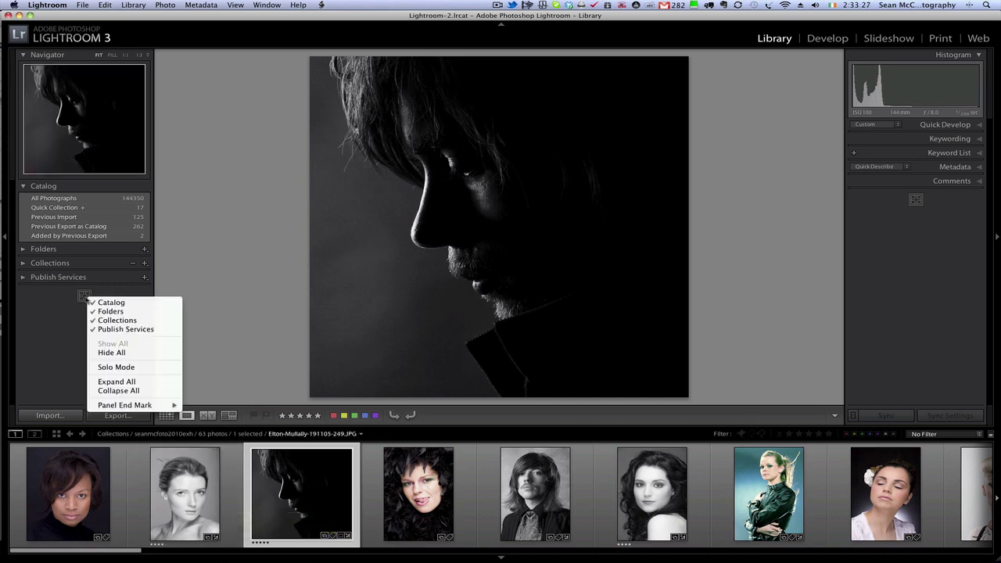
{"action": "mouse_move", "coordinate": [145, 407]}
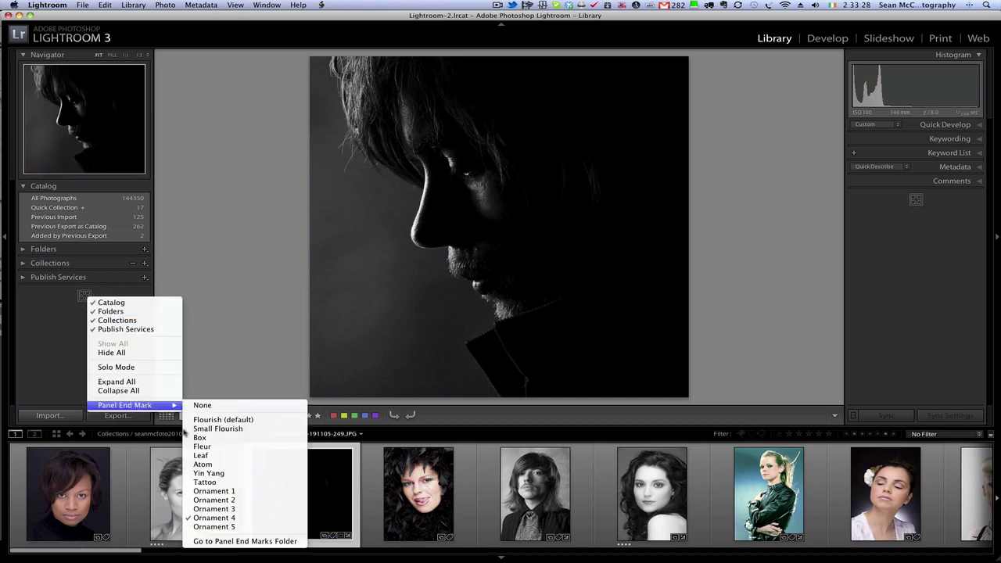
{"action": "left_click", "coordinate": [268, 541]}
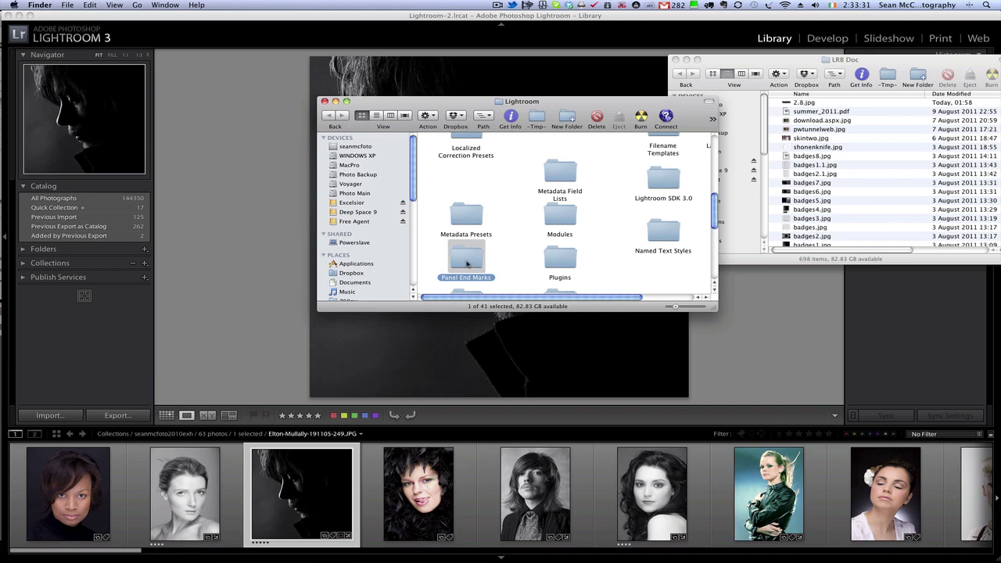
Step: Open the Panel End Marks folder in its own window, placed beside the Lightroom support folder
{"action": "double_click", "coordinate": [467, 264]}
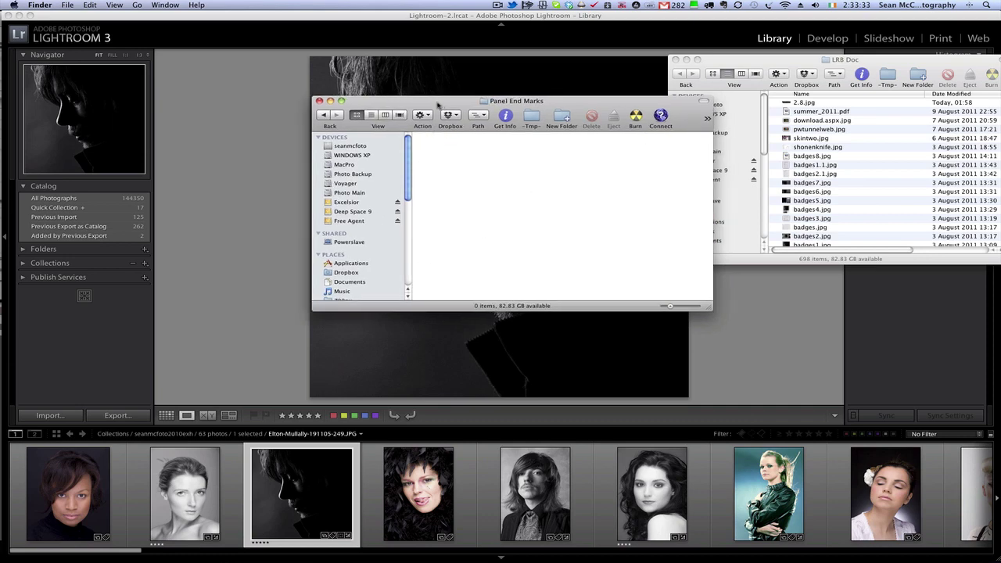
{"action": "left_click_drag", "start_coordinate": [445, 106], "coordinate": [327, 88]}
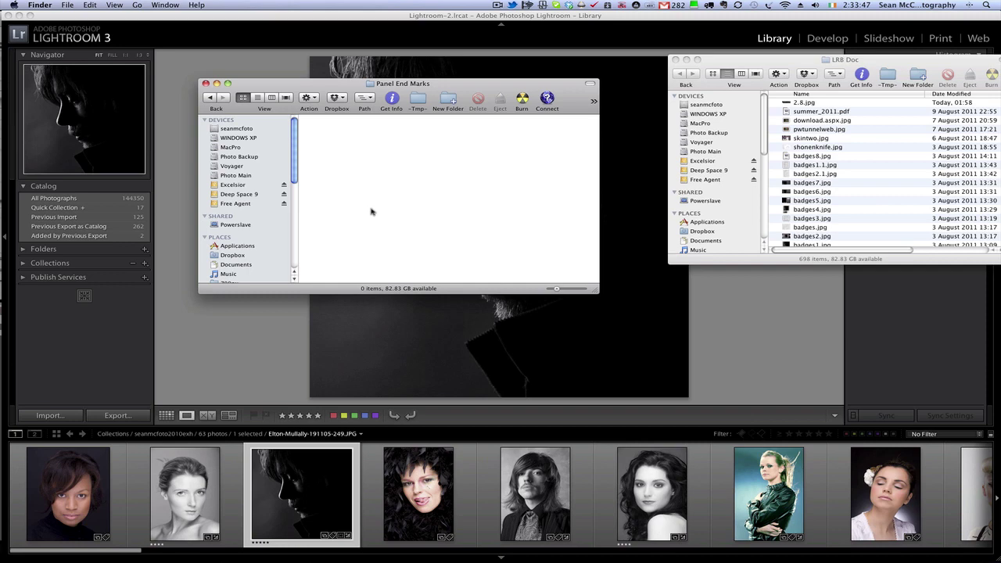
{"action": "key", "text": "super+Tab"}
Step: Crop the 3836 × 285 logo banner to just the SMcC monogram, 572 × 285 pixels
{"action": "left_click", "coordinate": [358, 289]}
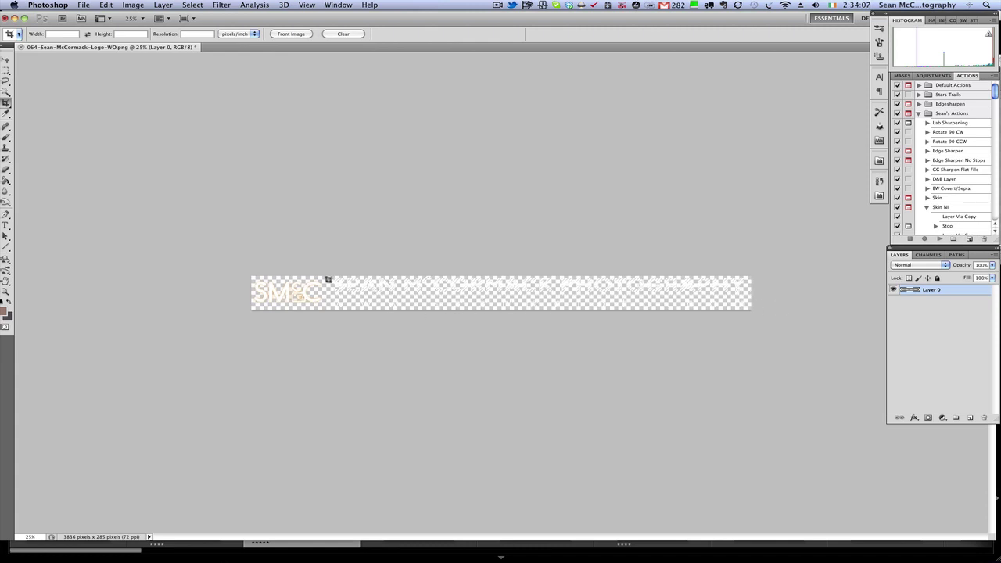
{"action": "left_click_drag", "start_coordinate": [227, 279], "coordinate": [324, 318]}
{"action": "key", "text": "Return"}
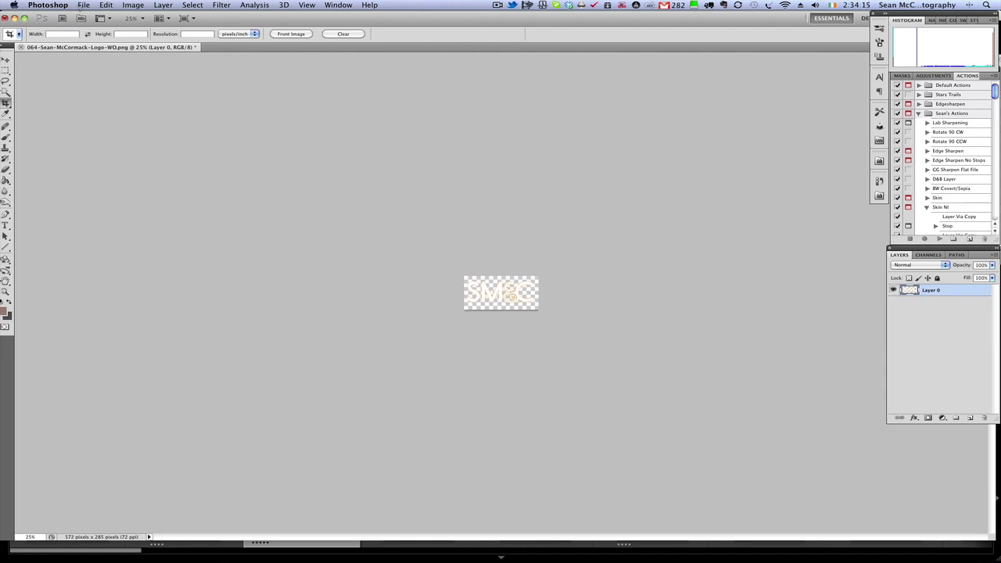
Step: Set up a Save for Web & Devices PNG-24 export with the width resized to 150 pixels
{"action": "left_click", "coordinate": [82, 5]}
{"action": "left_click", "coordinate": [188, 168]}
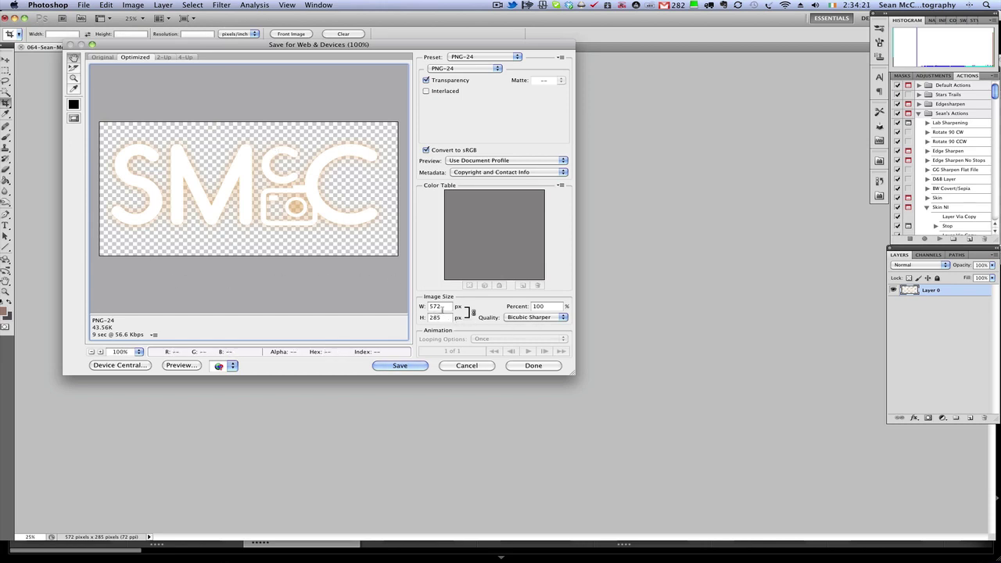
{"action": "double_click", "coordinate": [436, 307]}
{"action": "type", "text": "150"}
{"action": "key", "text": "Tab"}
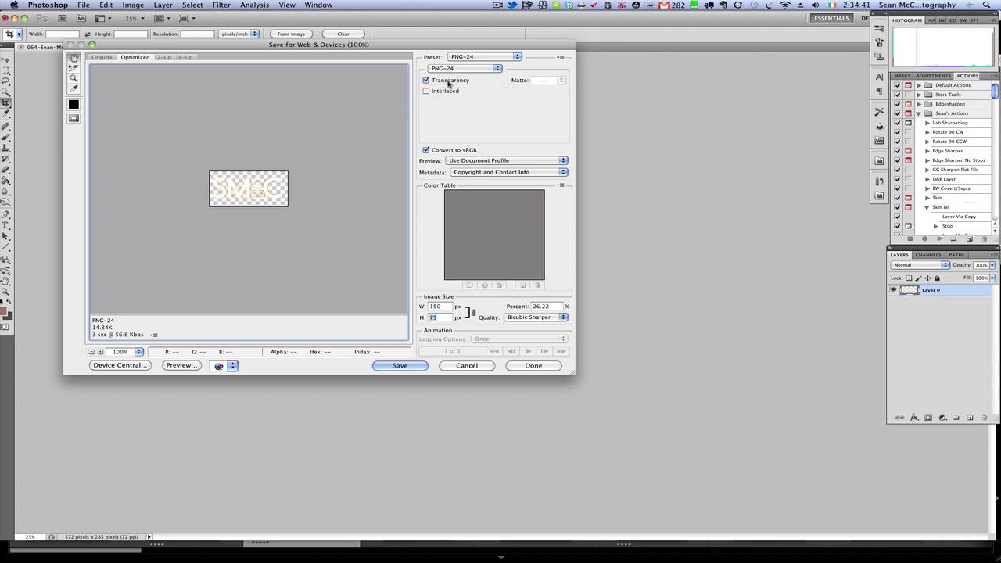
Step: Save the 150 × 75 transparent PNG with its file name ending in PEM
{"action": "left_click", "coordinate": [403, 368]}
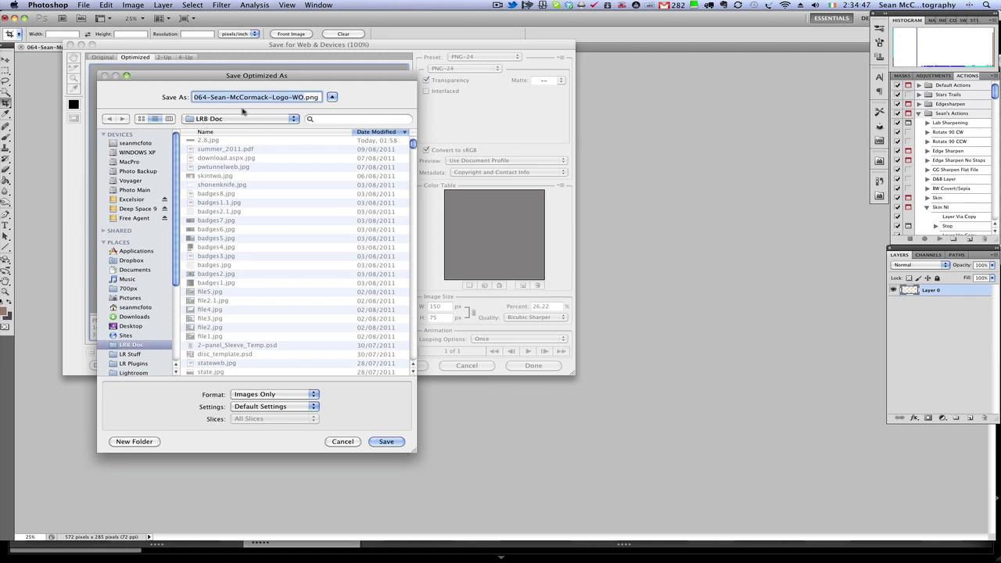
{"action": "left_click", "coordinate": [301, 99]}
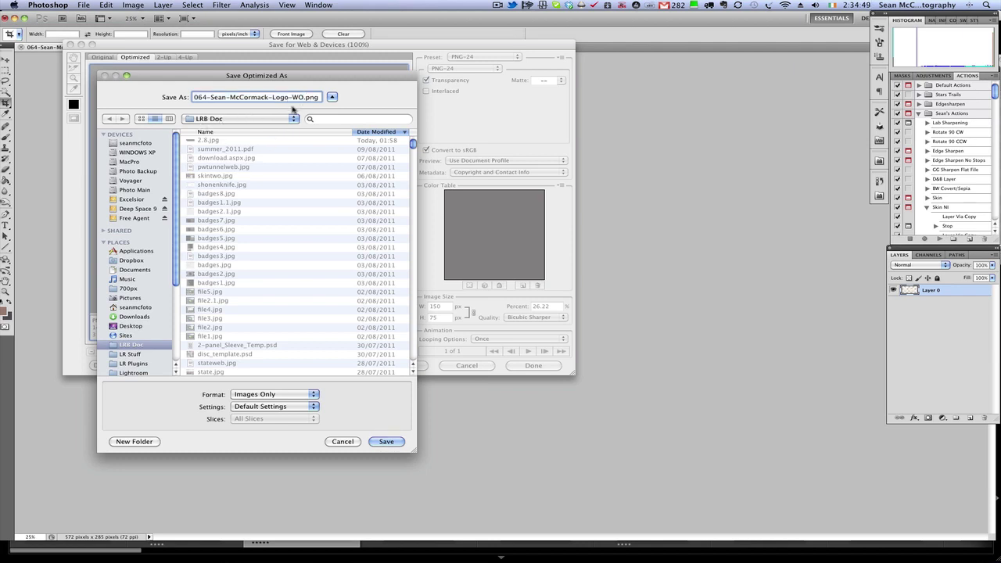
{"action": "key", "text": "BackSpace"}
{"action": "key", "text": "BackSpace"}
{"action": "type", "text": "PEM"}
{"action": "left_click", "coordinate": [378, 441]}
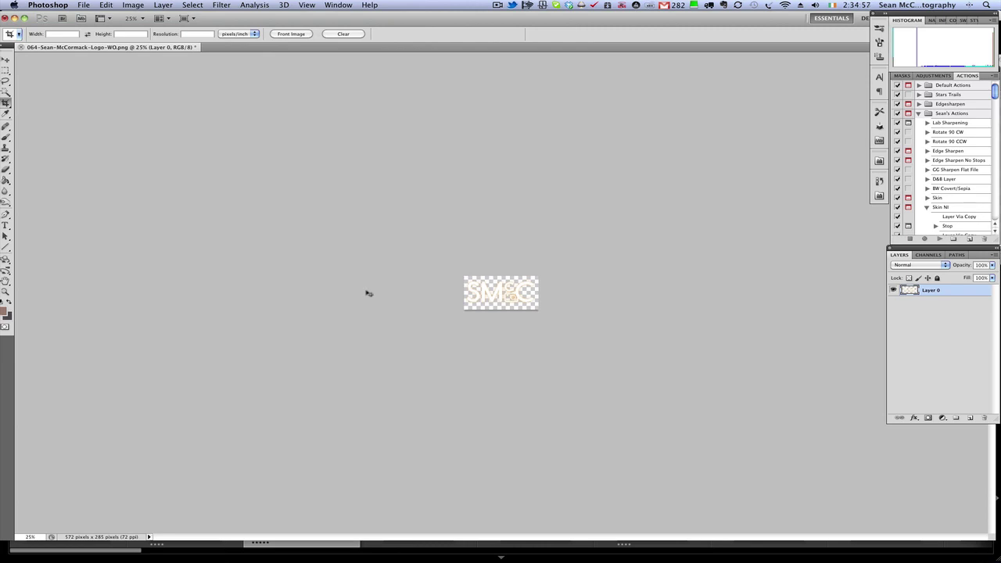
Step: Move the PEM logo PNG from the documents window into the Panel End Marks folder
{"action": "key", "text": "super+Tab"}
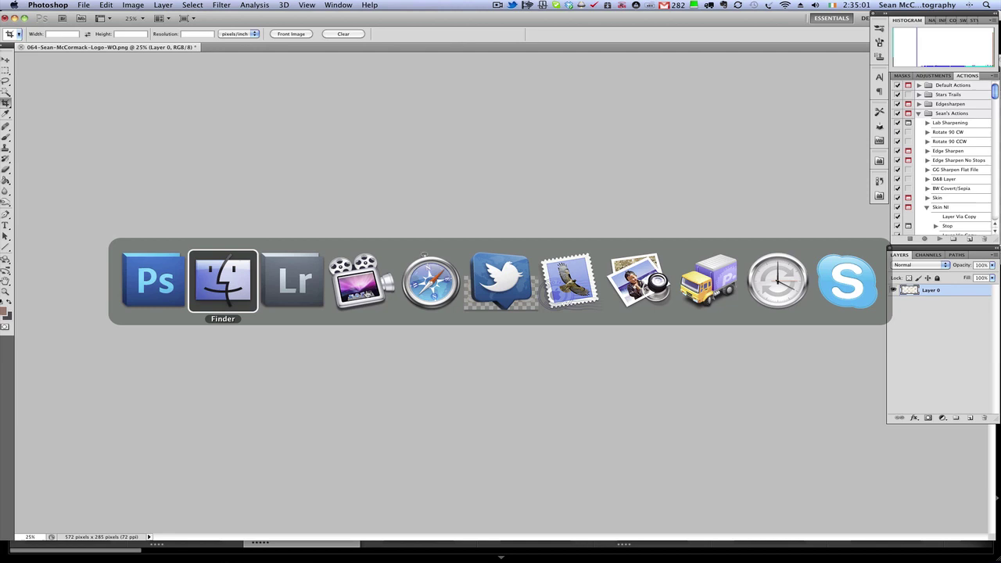
{"action": "key", "text": "super+Tab"}
{"action": "key", "text": "super+Tab"}
{"action": "key", "text": "super+shift+Tab"}
{"action": "key", "text": "super+shift+Tab"}
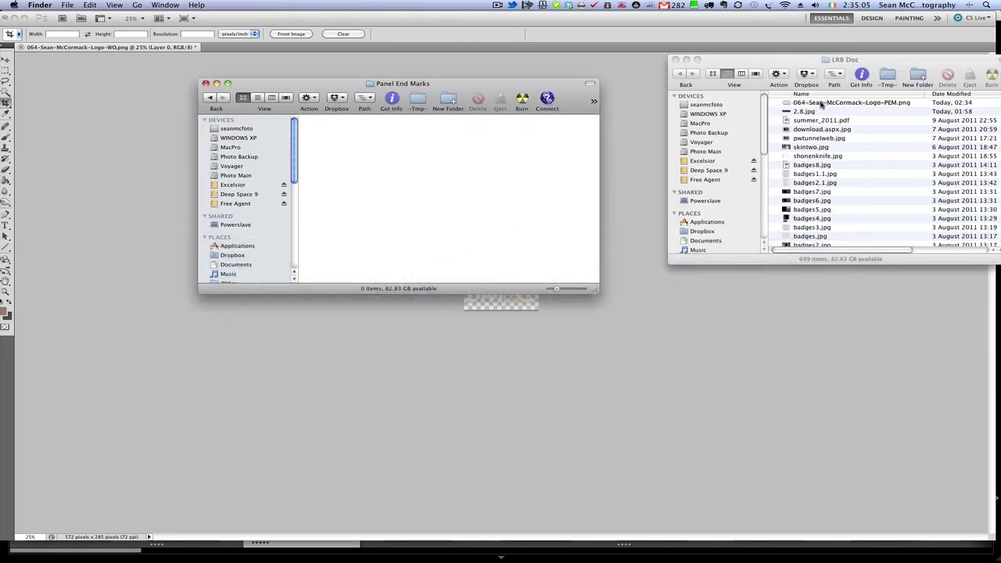
{"action": "left_click_drag", "start_coordinate": [821, 104], "coordinate": [412, 206]}
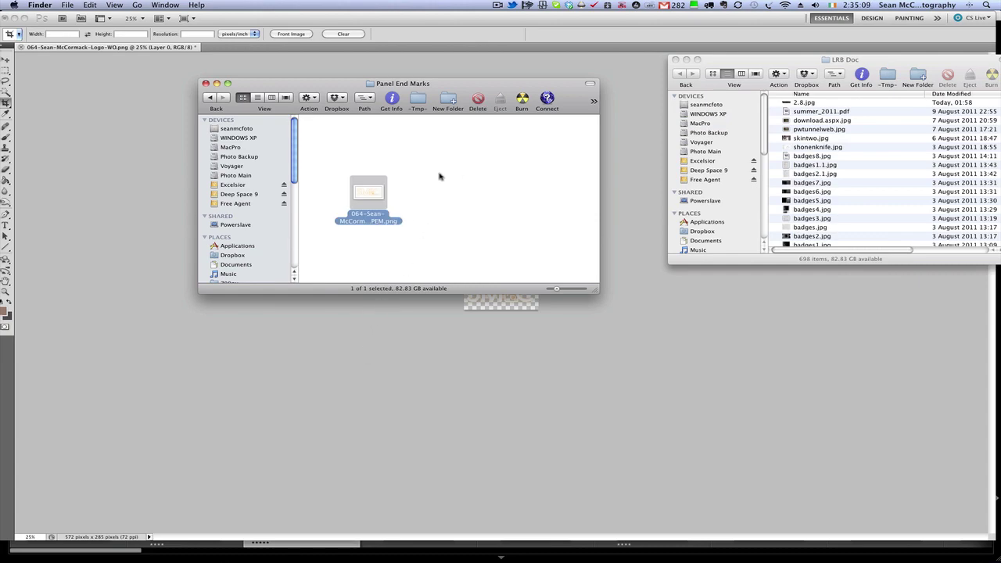
{"action": "key", "text": "super+Tab"}
{"action": "key", "text": "super+Tab"}
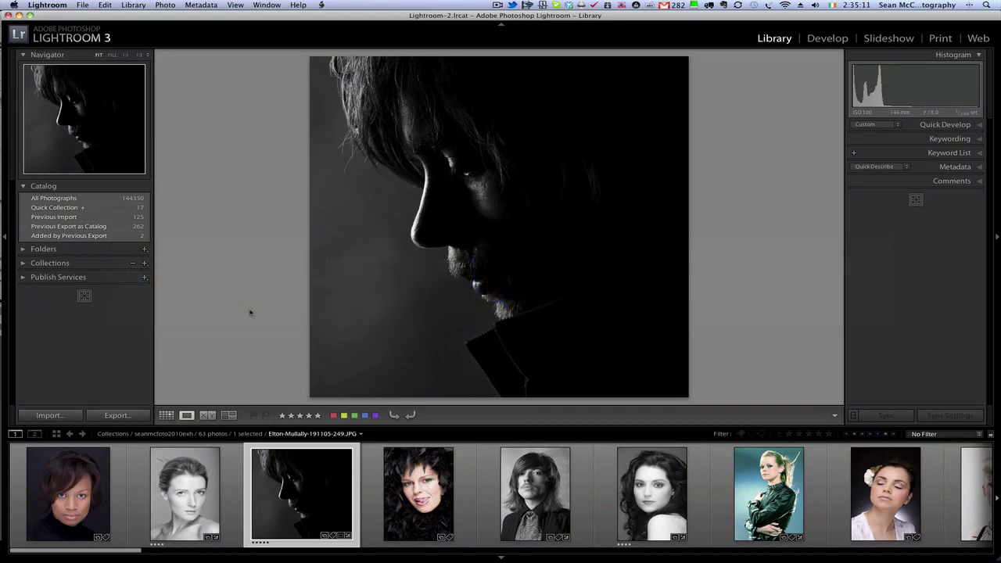
Step: Choose the new Logo-PEM.png entry as the panel end mark for both side panels
{"action": "right_click", "coordinate": [85, 298]}
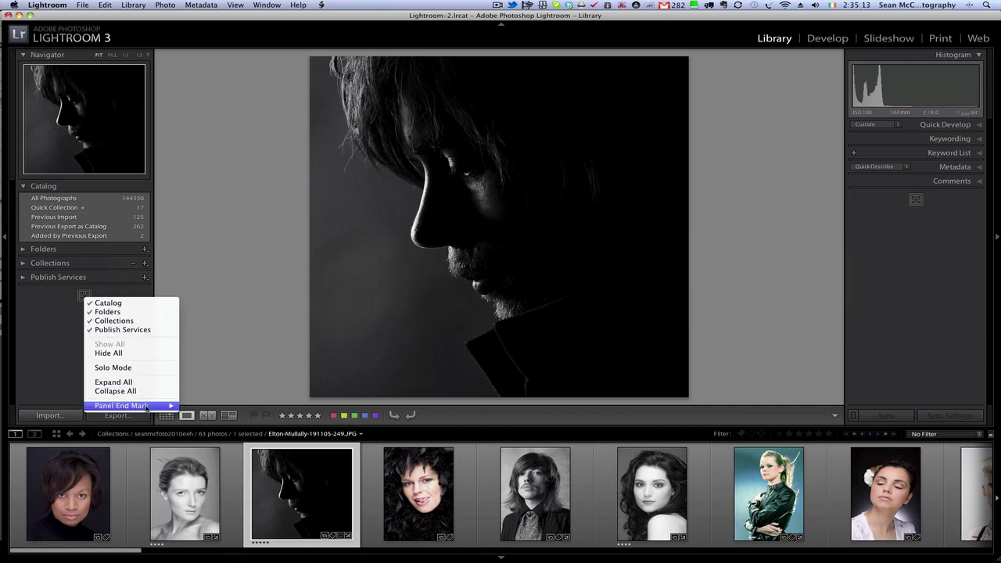
{"action": "mouse_move", "coordinate": [147, 408]}
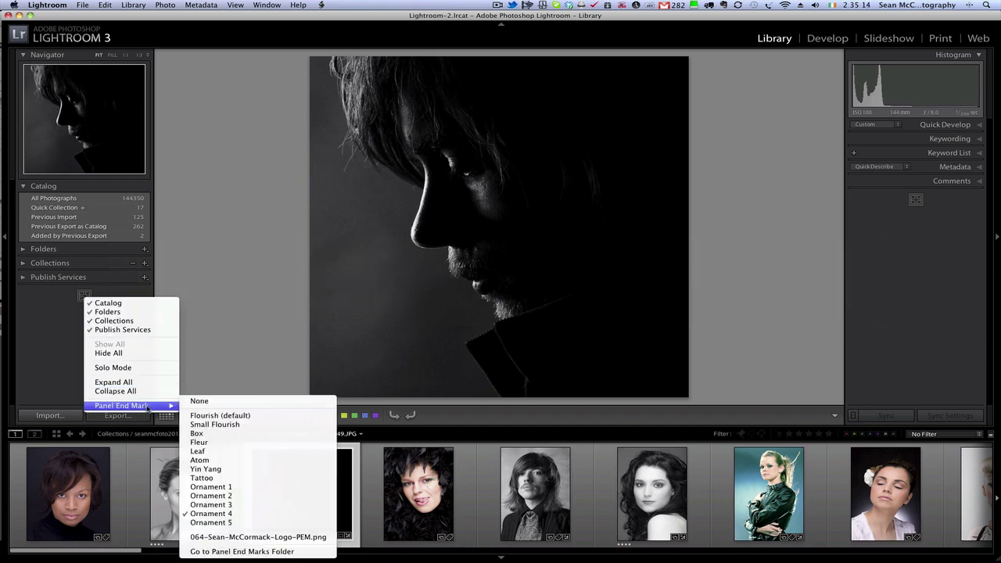
{"action": "left_click", "coordinate": [291, 537]}
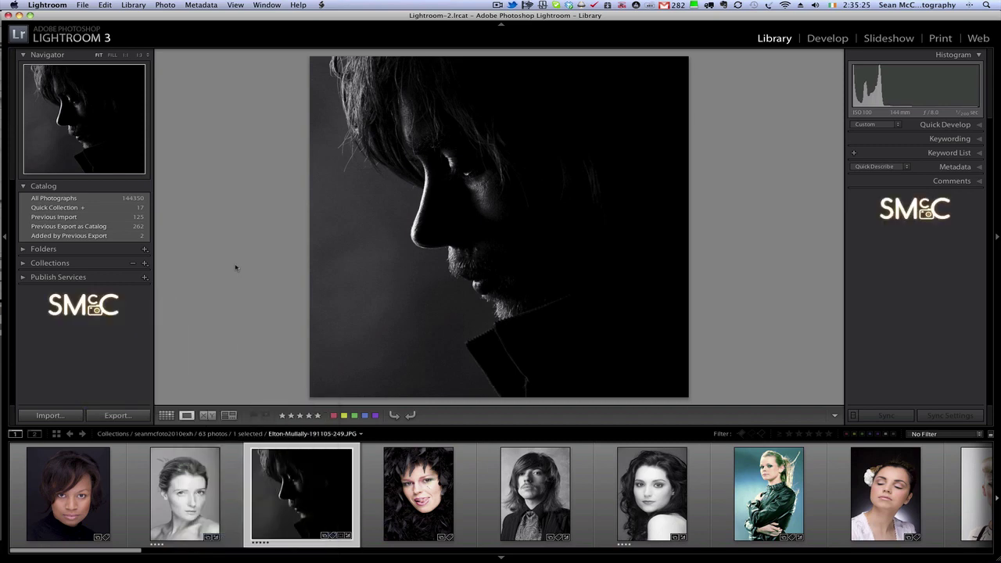